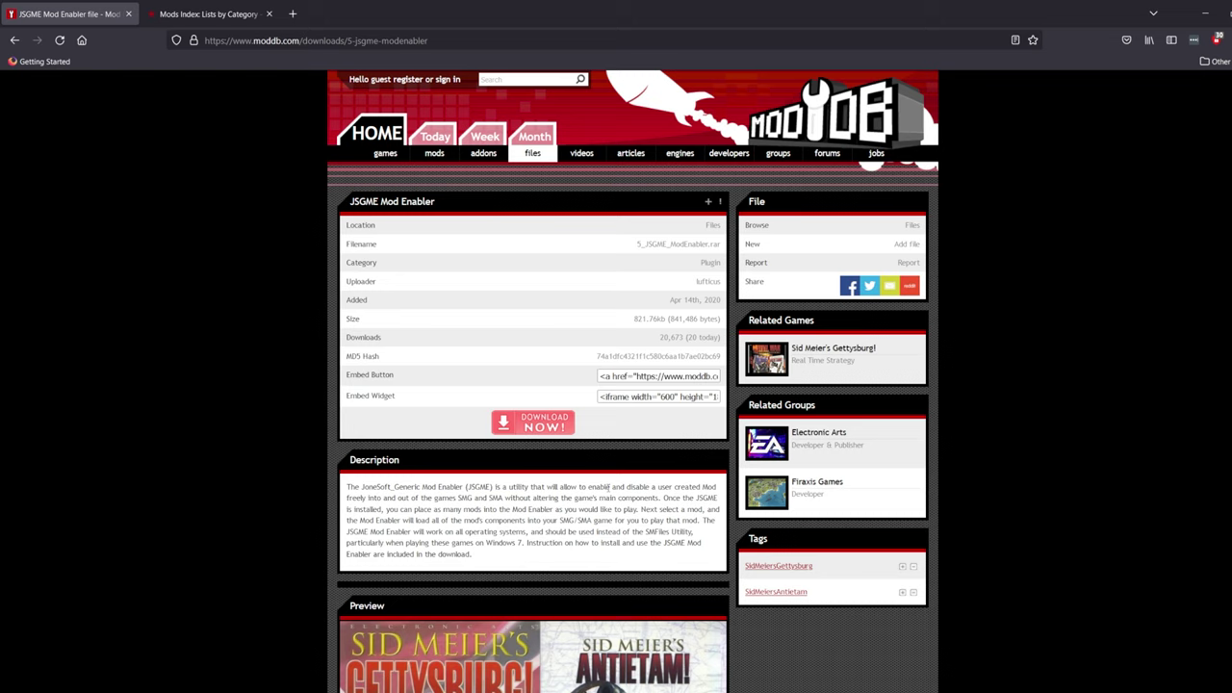
# Step: Switch from the JSGME Mod Enabler page to the forum's Mods Index: Lists by Category tab
pyautogui.hotkey('ctrl', 'Tab')
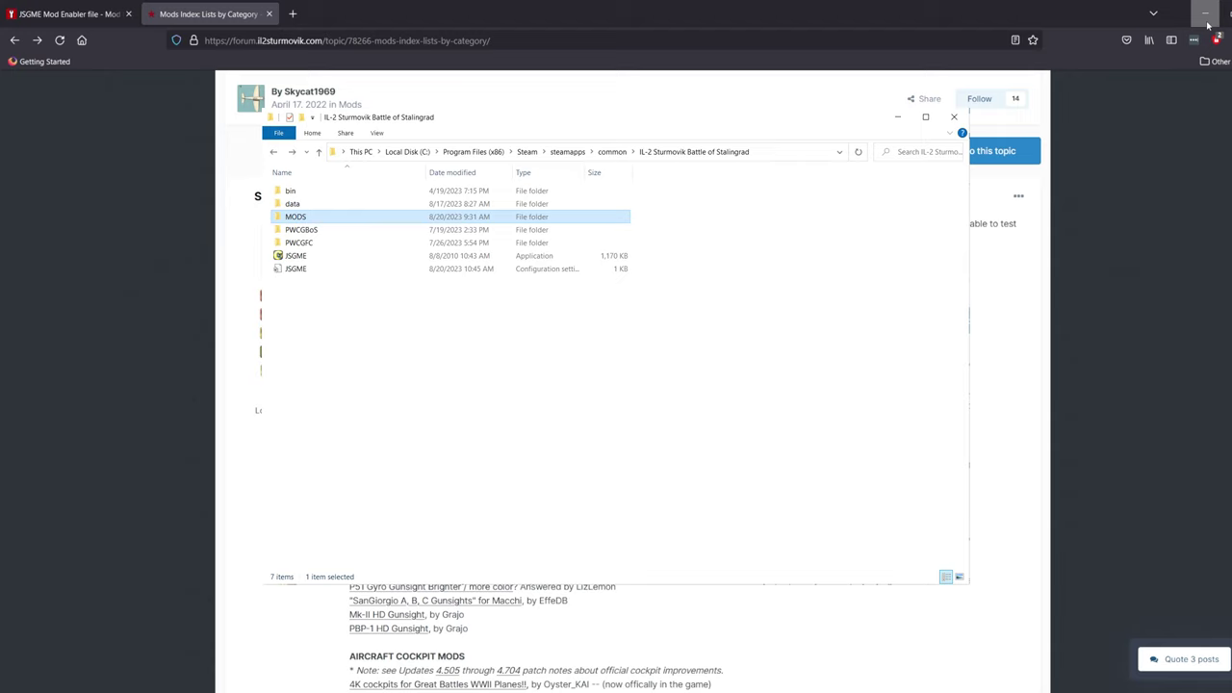
# Step: Open the MODS folder in the IL-2 Sturmovik Battle of Stalingrad game directory
pyautogui.press('Return')
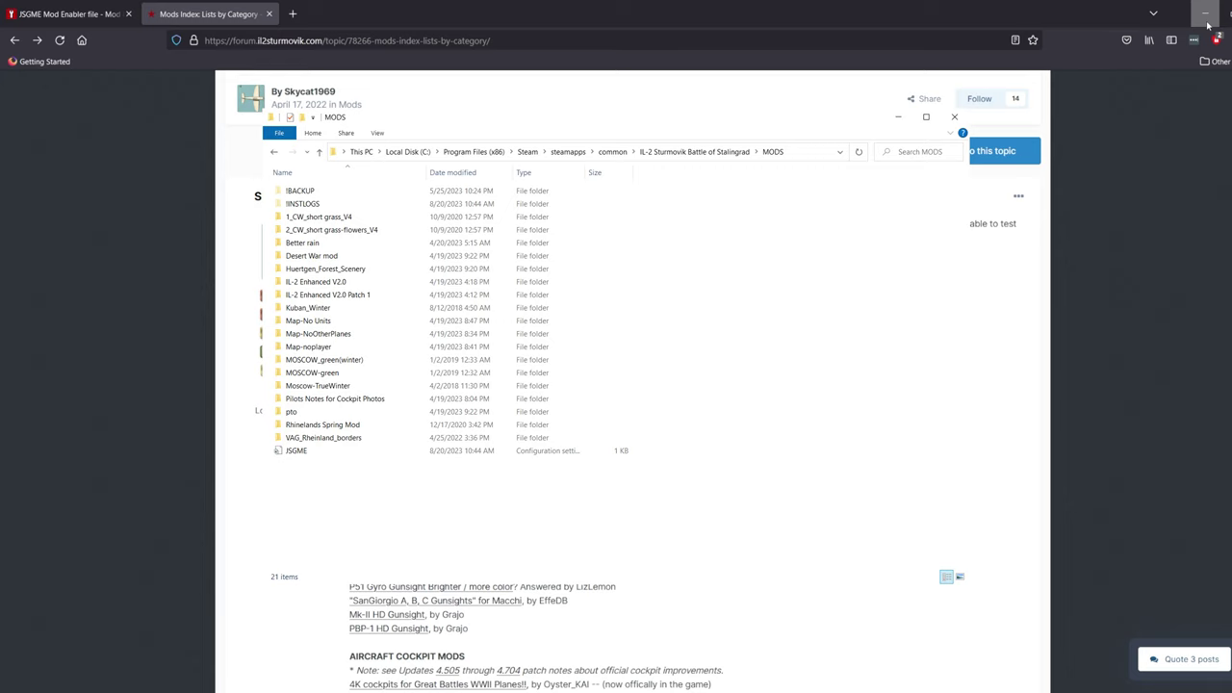
pyautogui.scroll(3, 1107, 385)
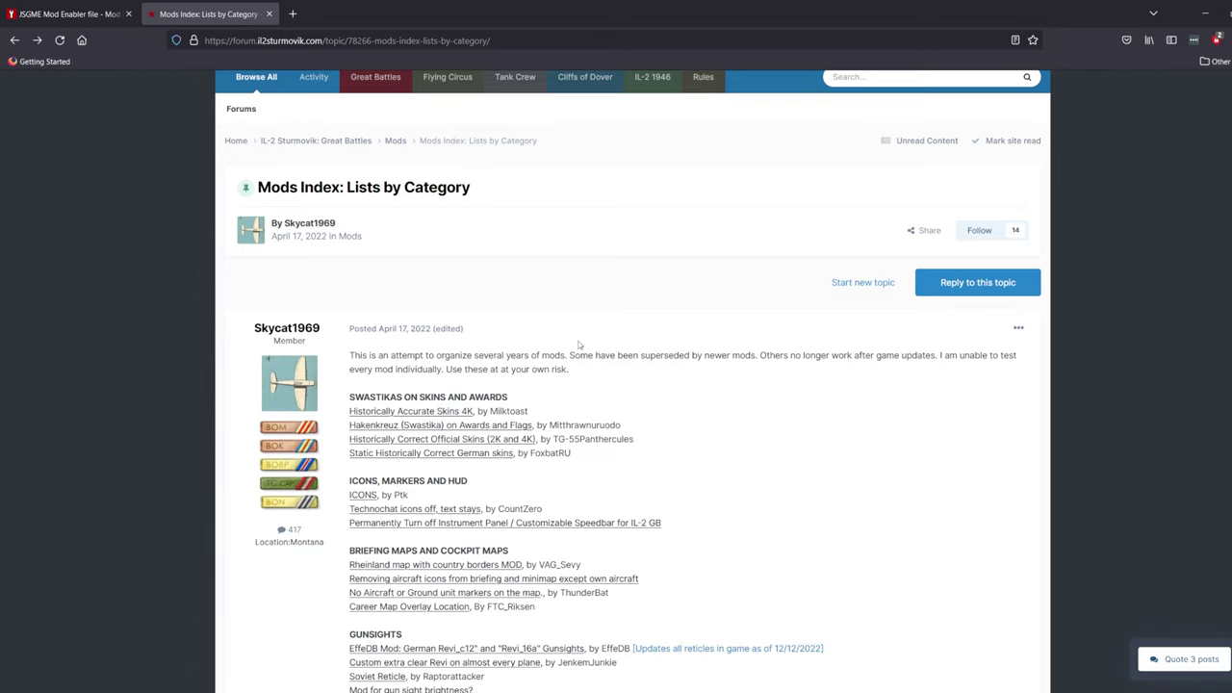
pyautogui.scroll(-8, 581, 344)
pyautogui.scroll(-7, 582, 346)
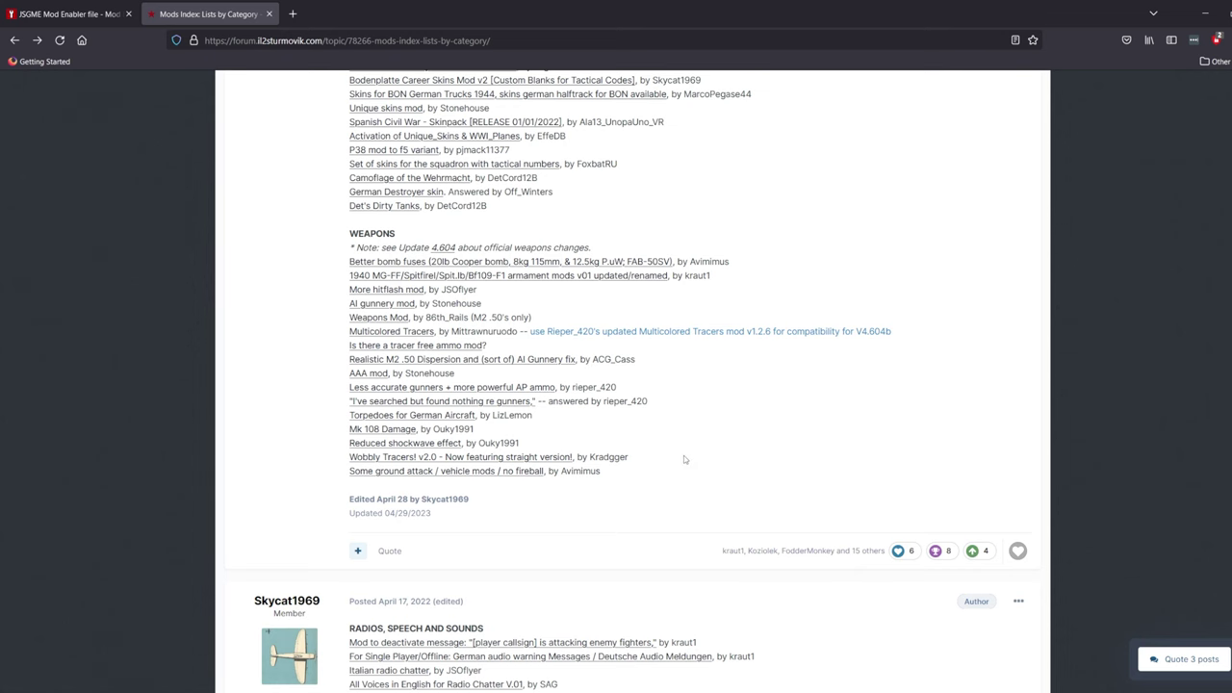
pyautogui.scroll(15, 720, 492)
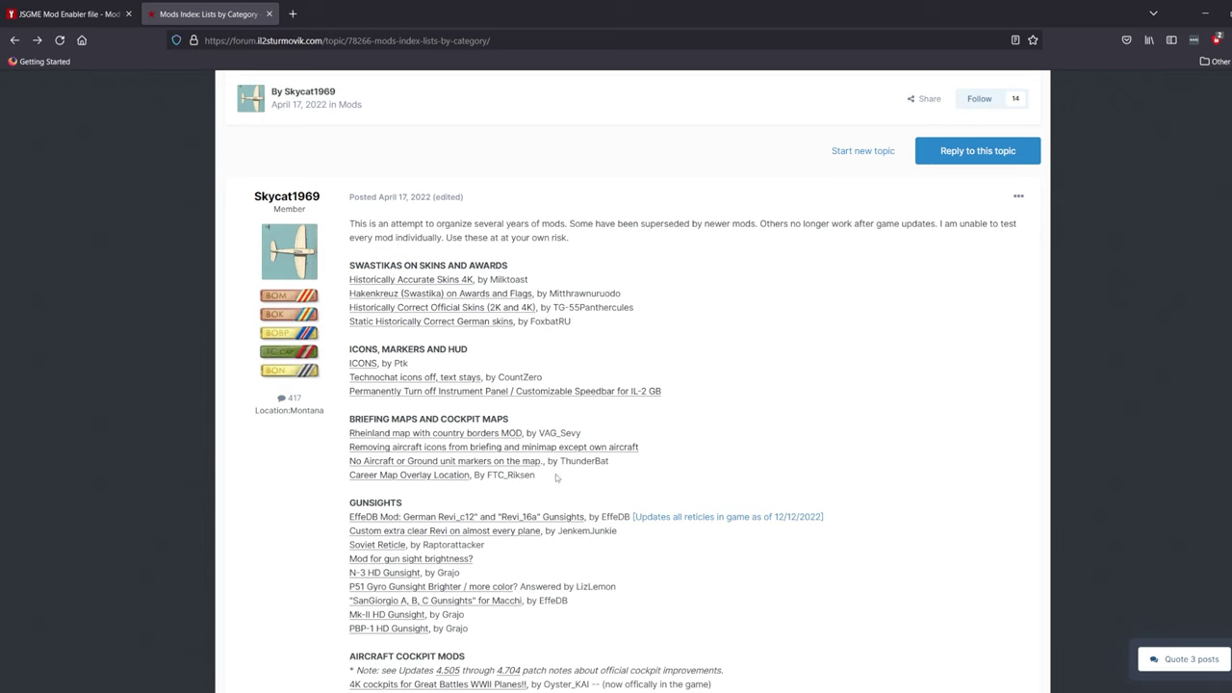
# Step: Download MapMod-NoUnits.zip from the 'No Aircraft or Ground unit markers on the map' forum topic
pyautogui.click(526, 464)
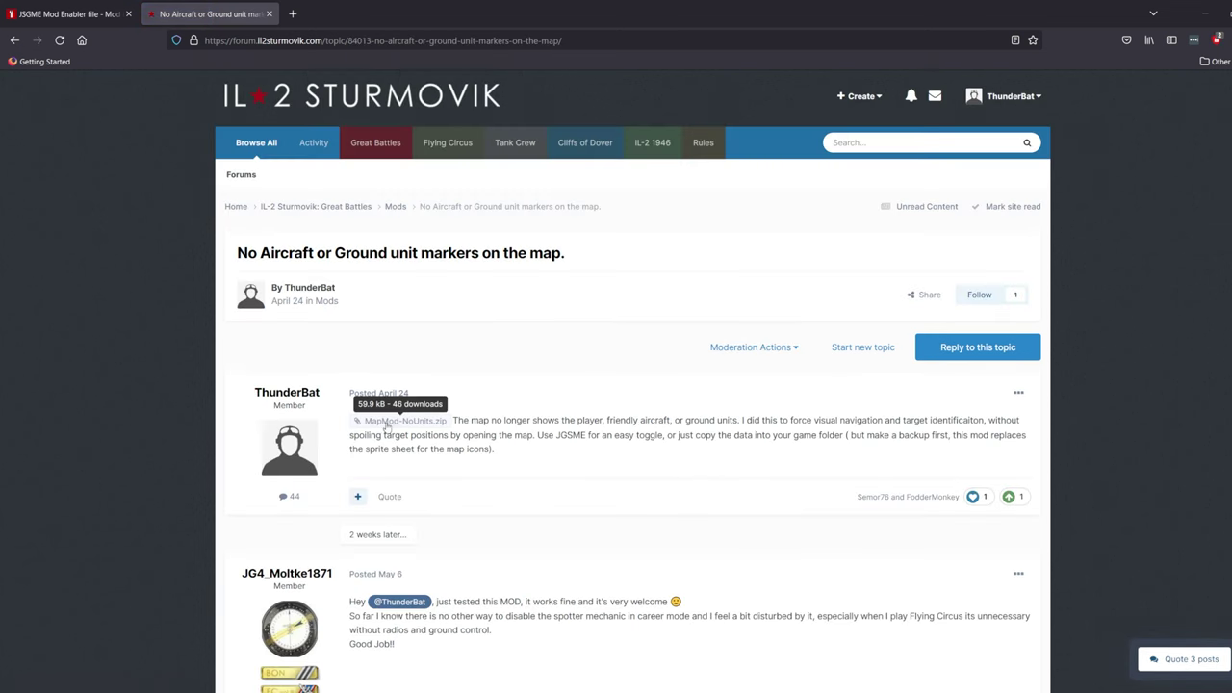
pyautogui.click(389, 428)
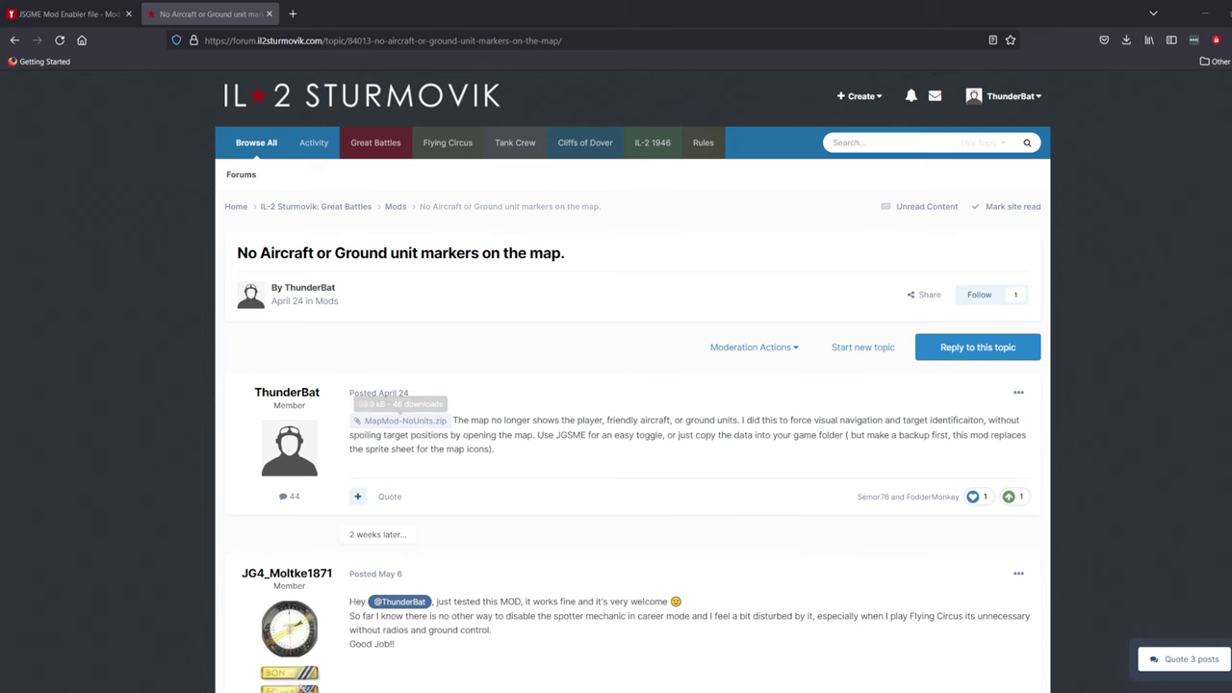
pyautogui.hotkey('alt', 'Tab')
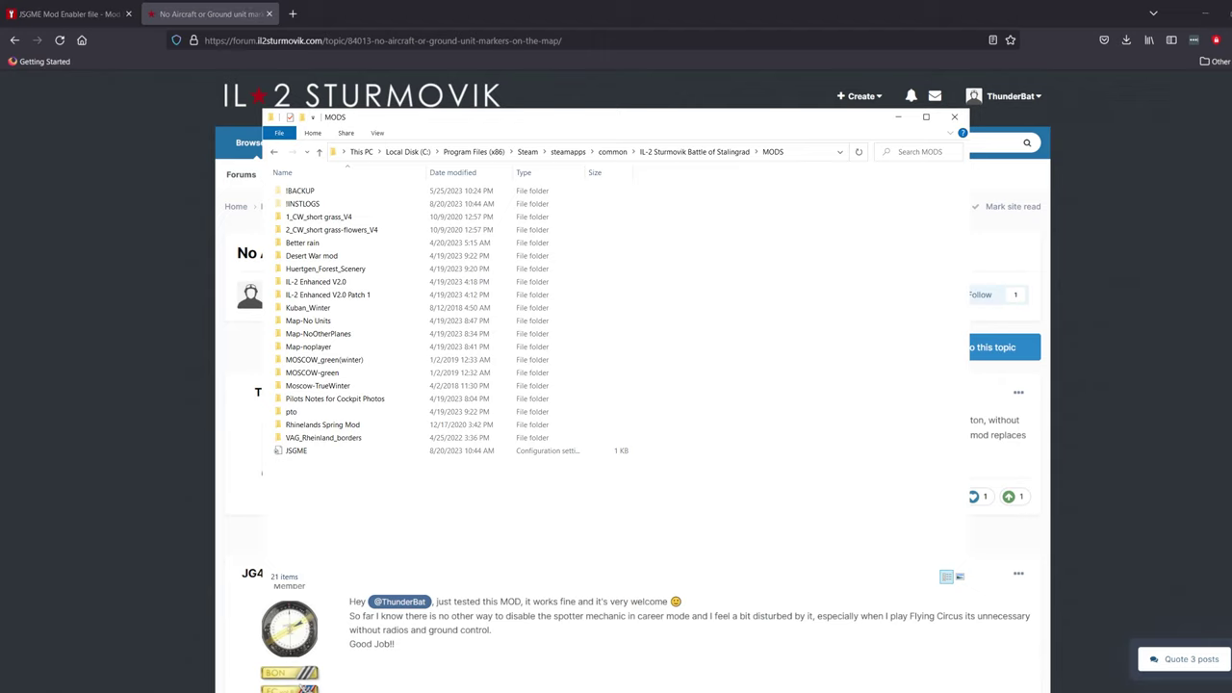
# Step: Open the Map-No Units folder to view its single data folder
pyautogui.doubleClick(308, 320)
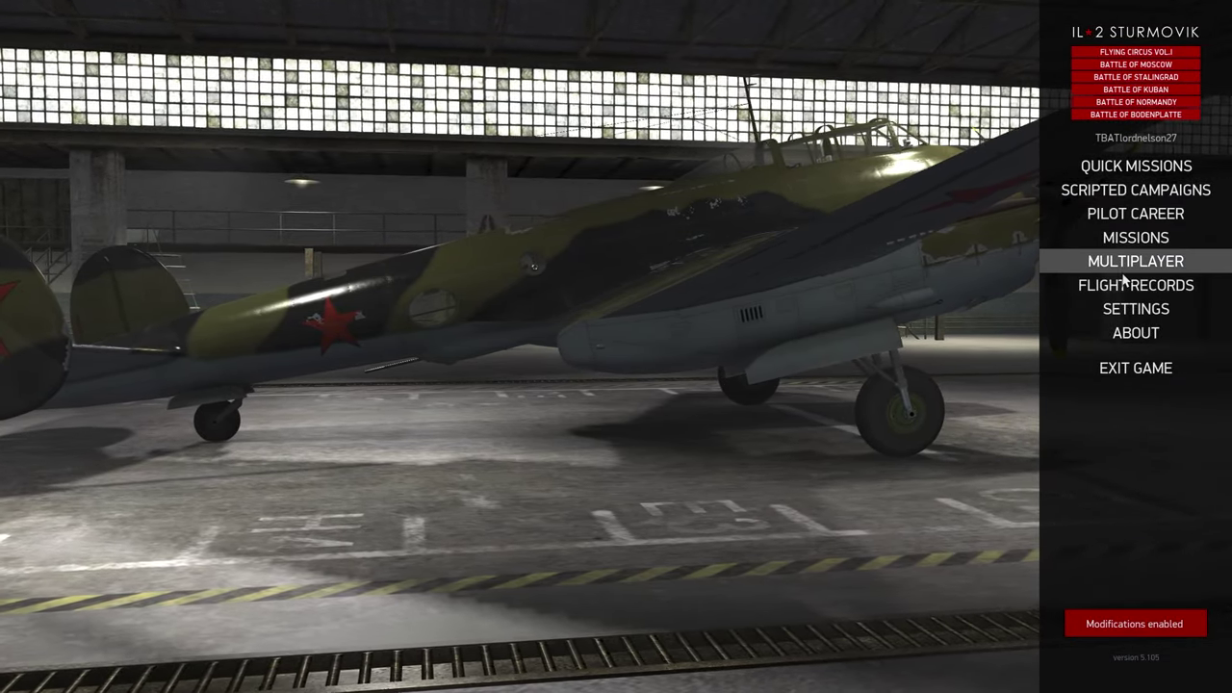
# Step: In Settings > Game, toggle Enable mods off and back on so it stays enabled
pyautogui.click(1134, 309)
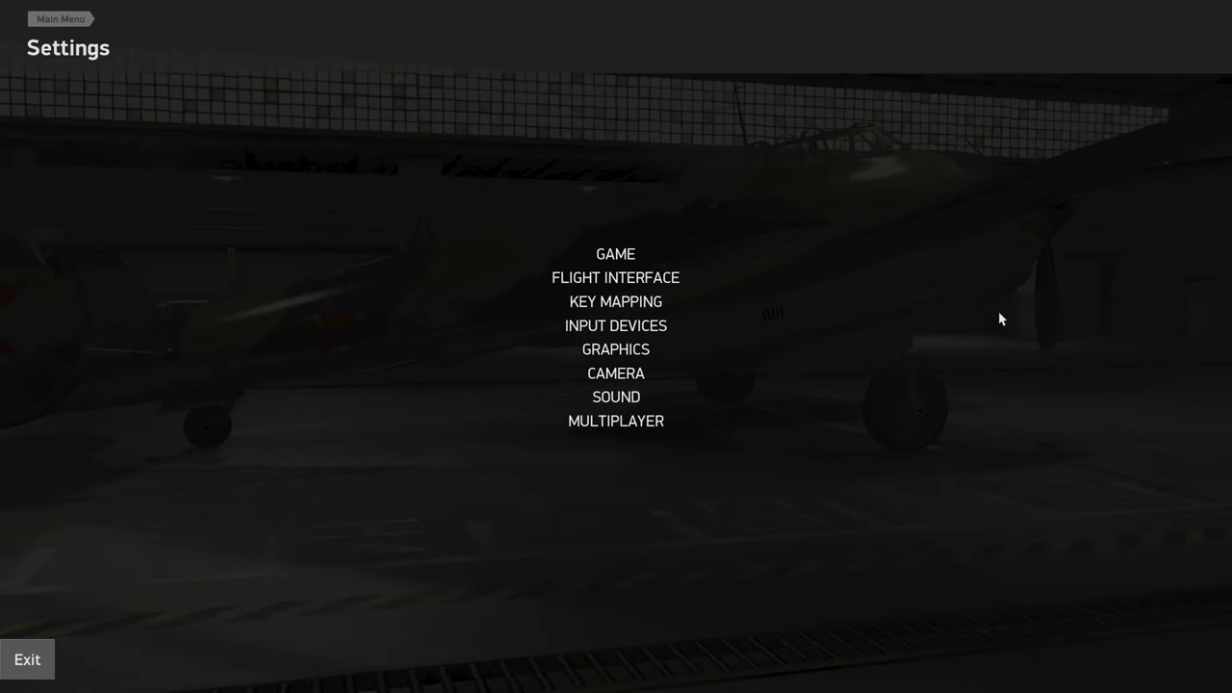
pyautogui.click(632, 255)
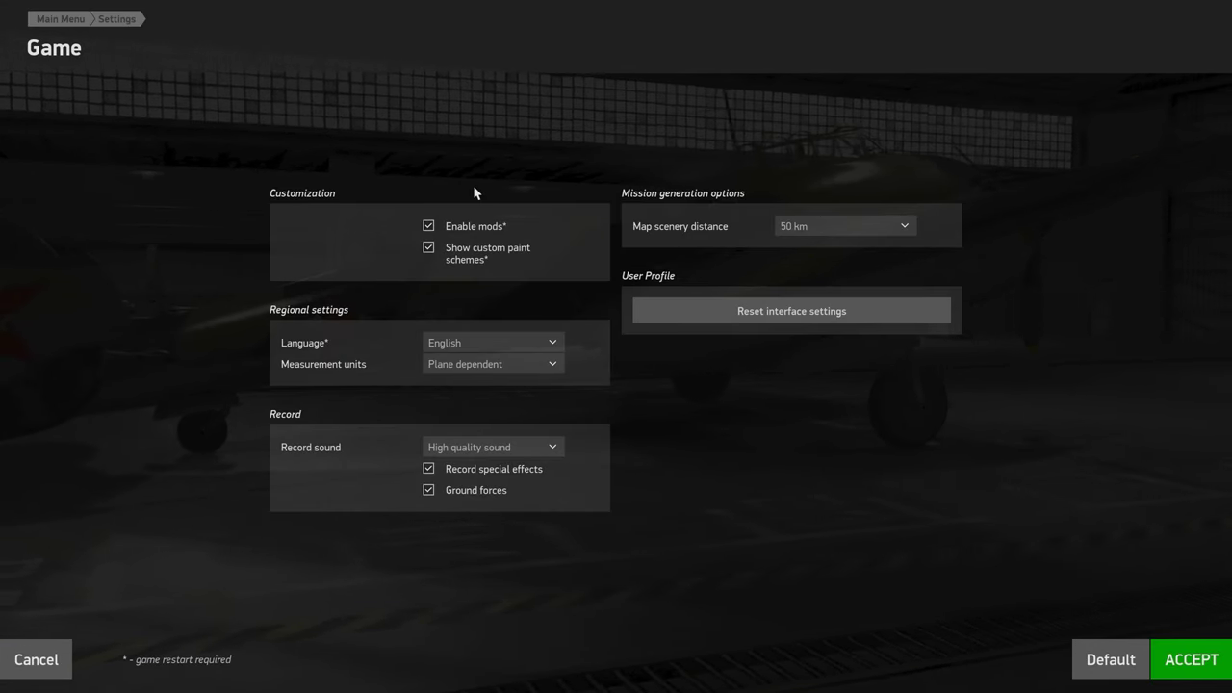
pyautogui.moveTo(467, 236)
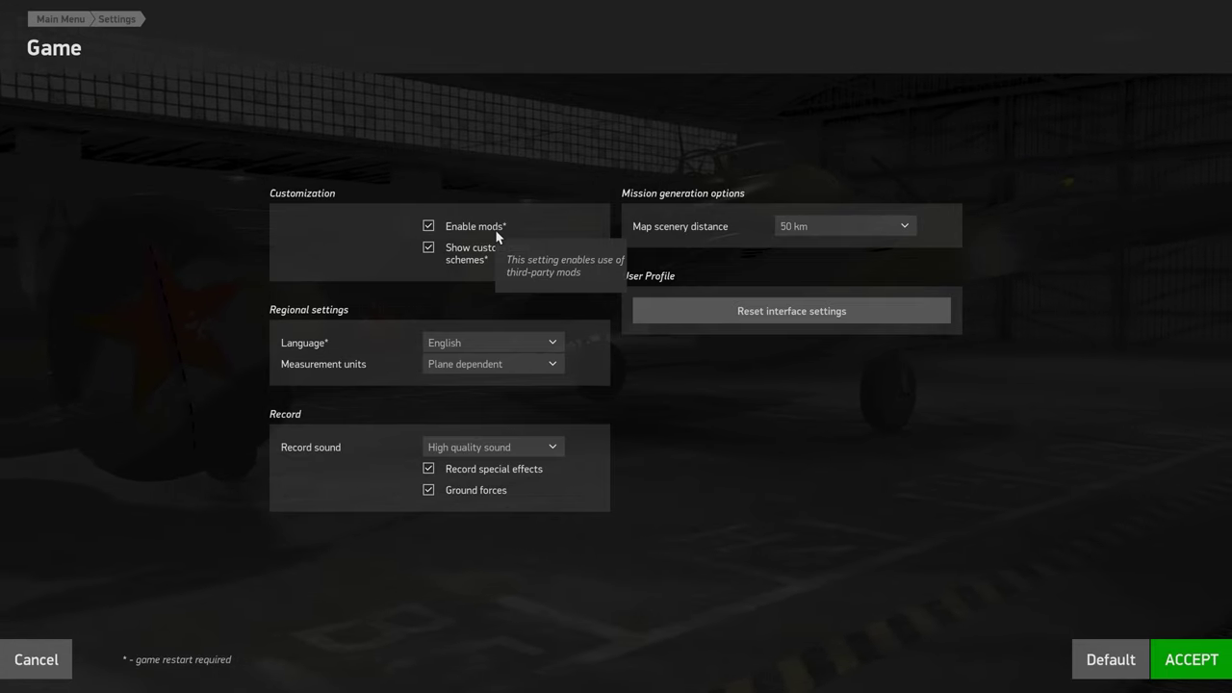
pyautogui.click(428, 227)
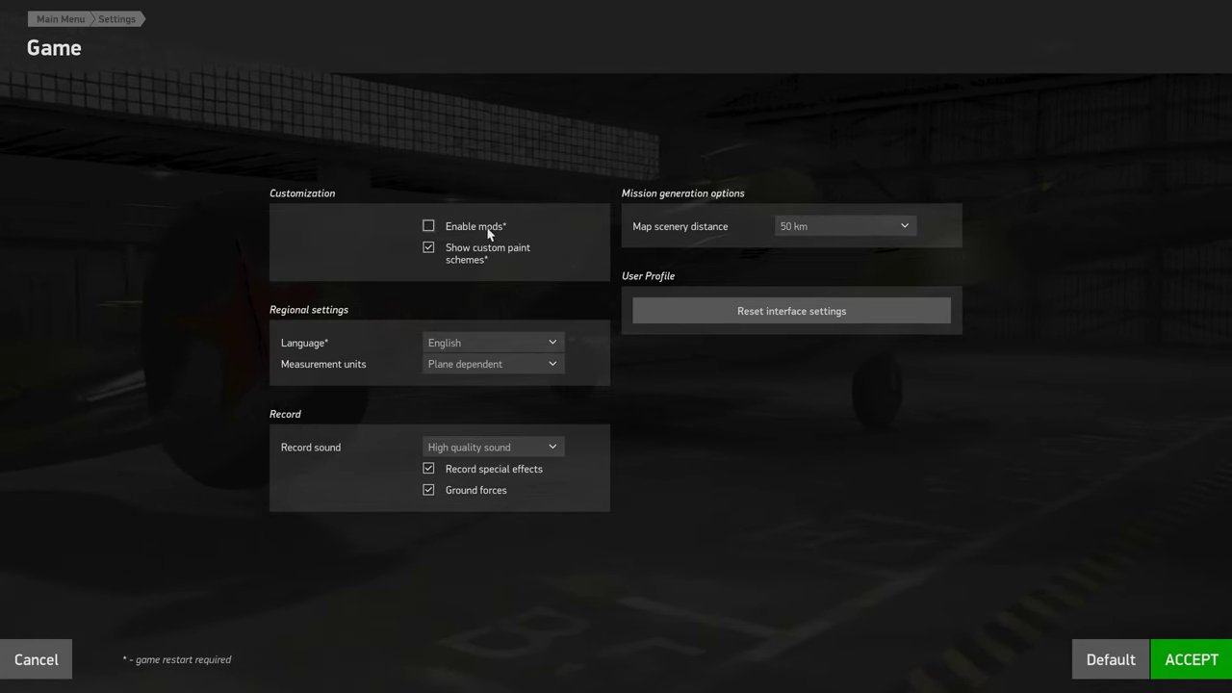
pyautogui.click(430, 229)
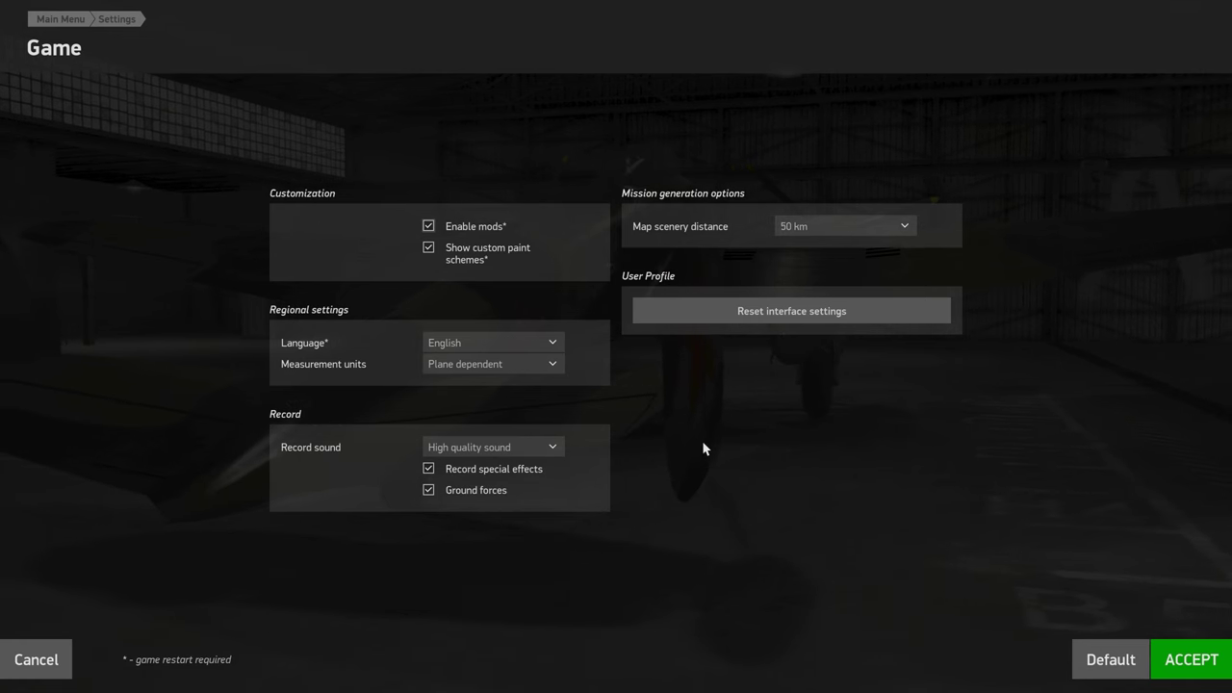
pyautogui.press('Escape')
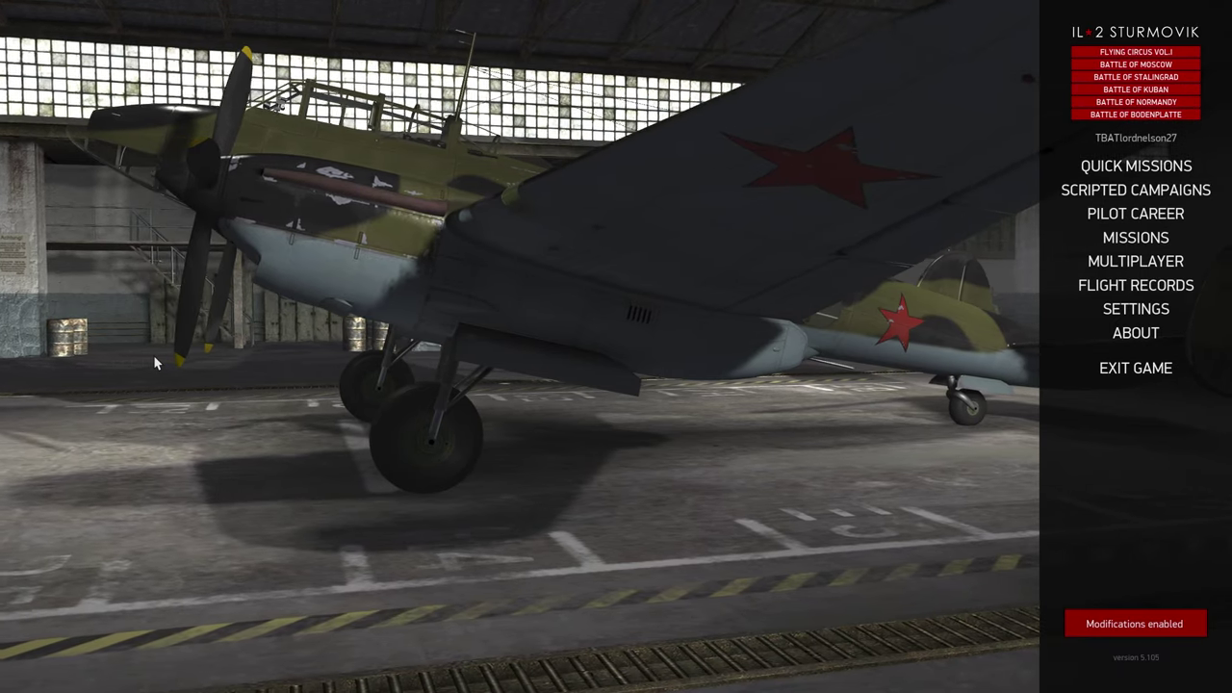